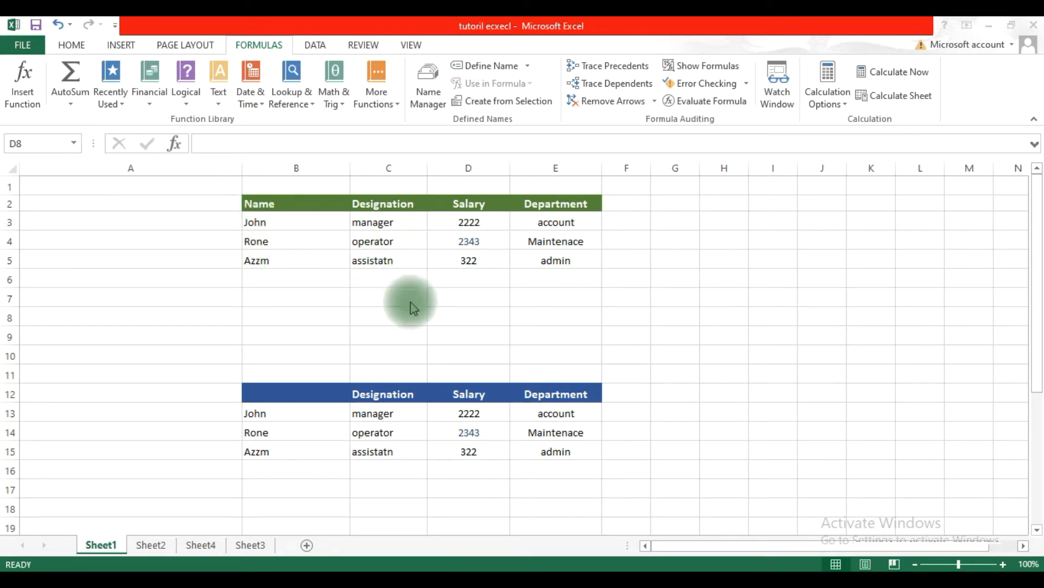
- Review the employee tables on Sheet1, Sheet2 and Sheet4, and return to Sheet1
scroll(317, 420, down, 2)
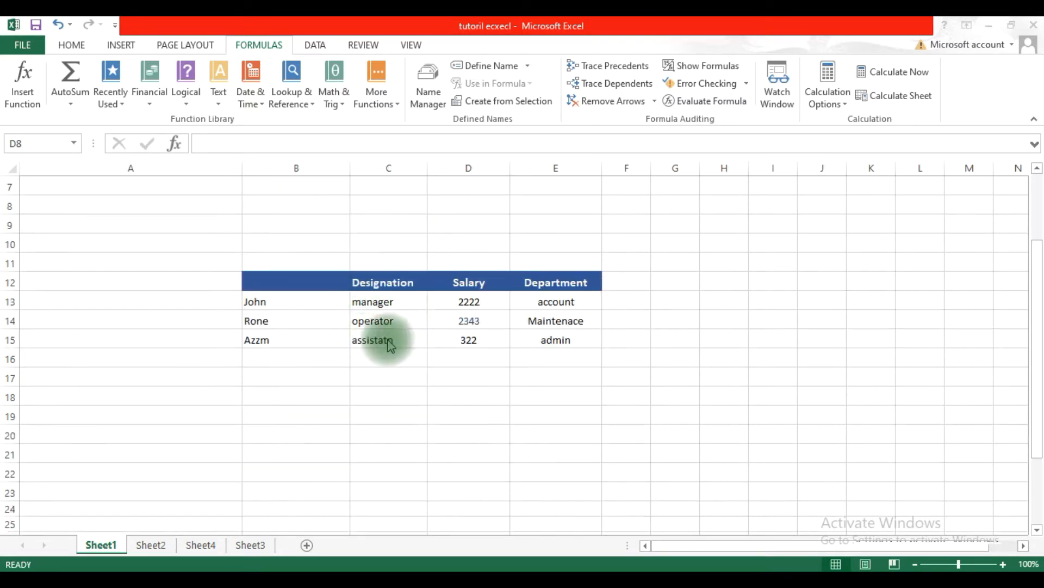
scroll(431, 338, down, 5)
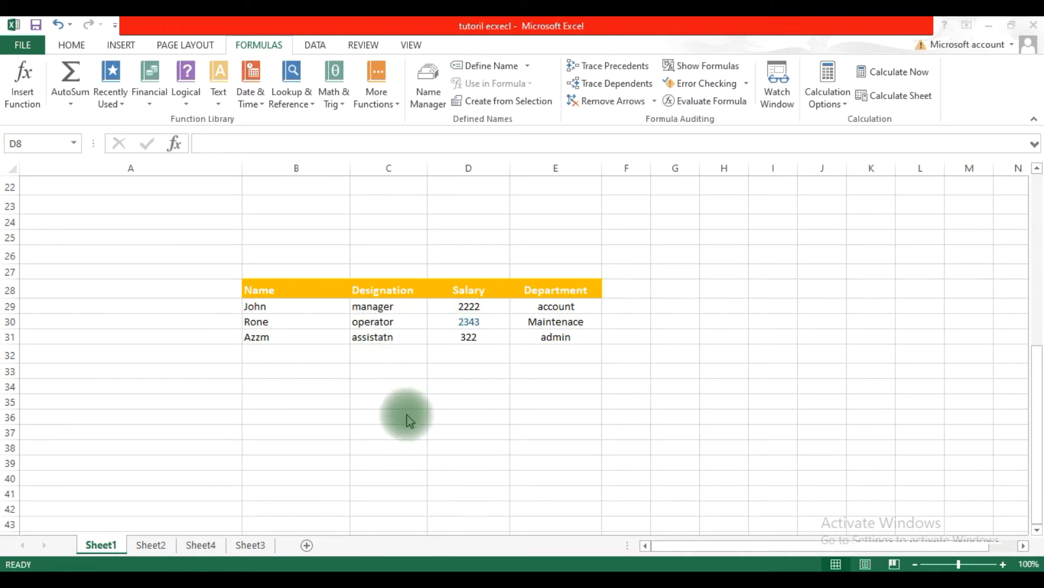
scroll(410, 421, up, 7)
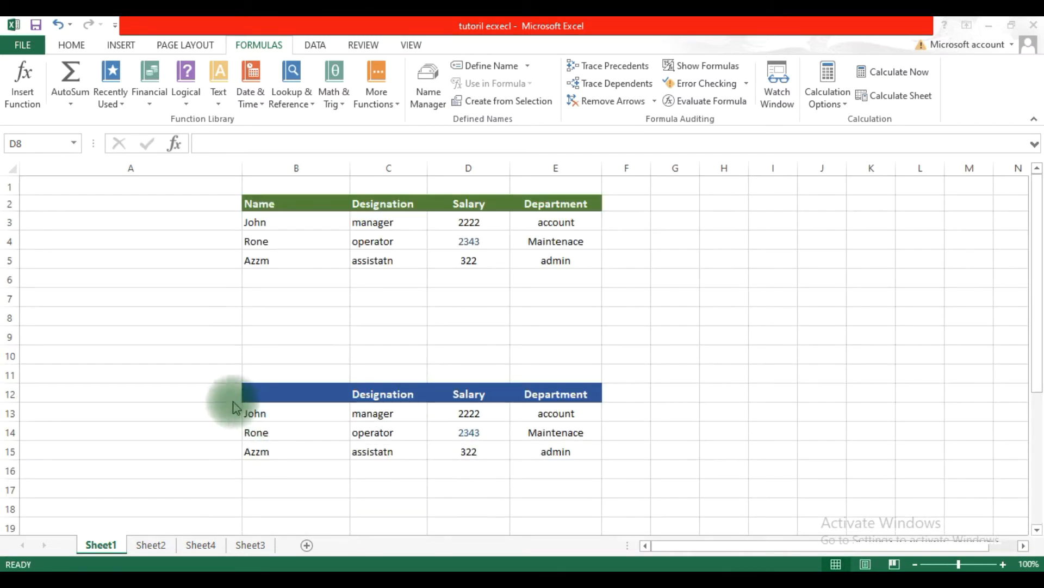
click(152, 545)
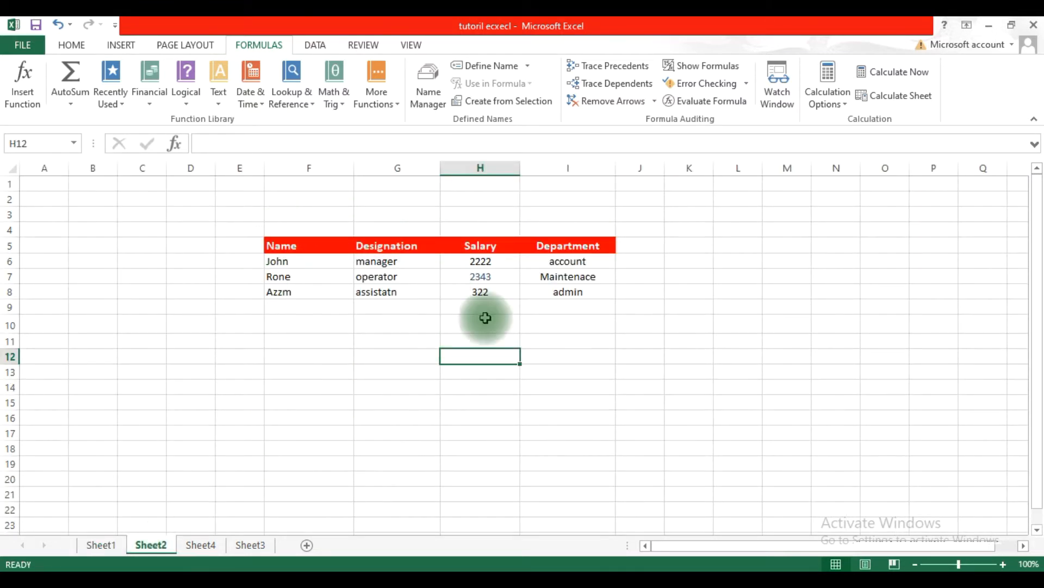
click(201, 545)
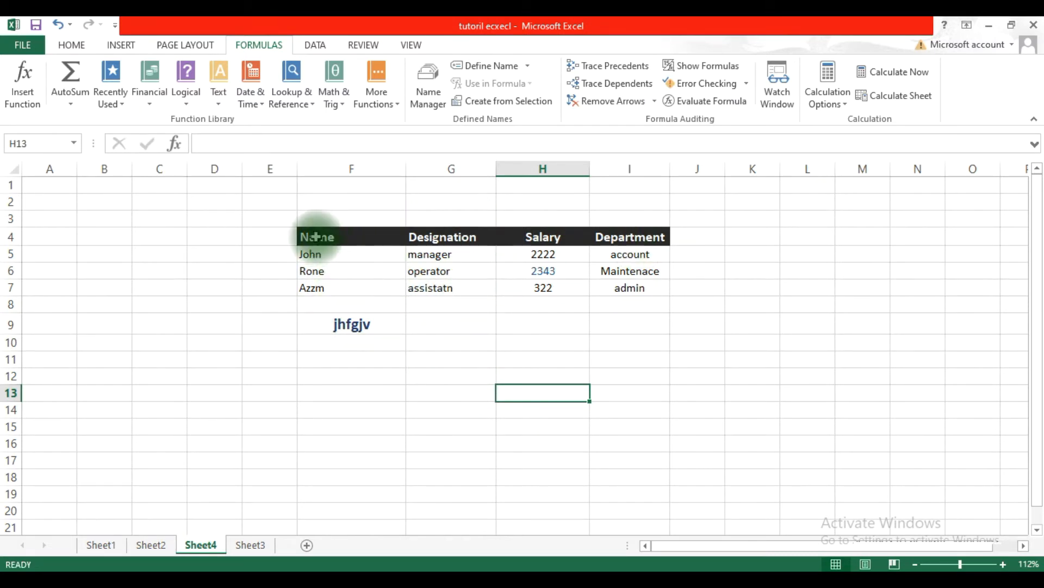
click(101, 545)
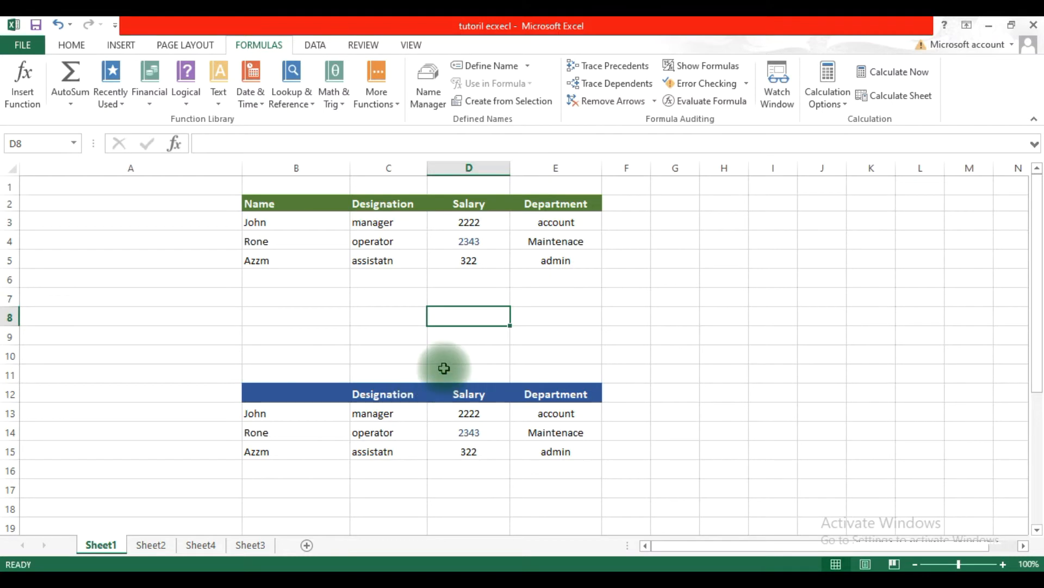
click(148, 548)
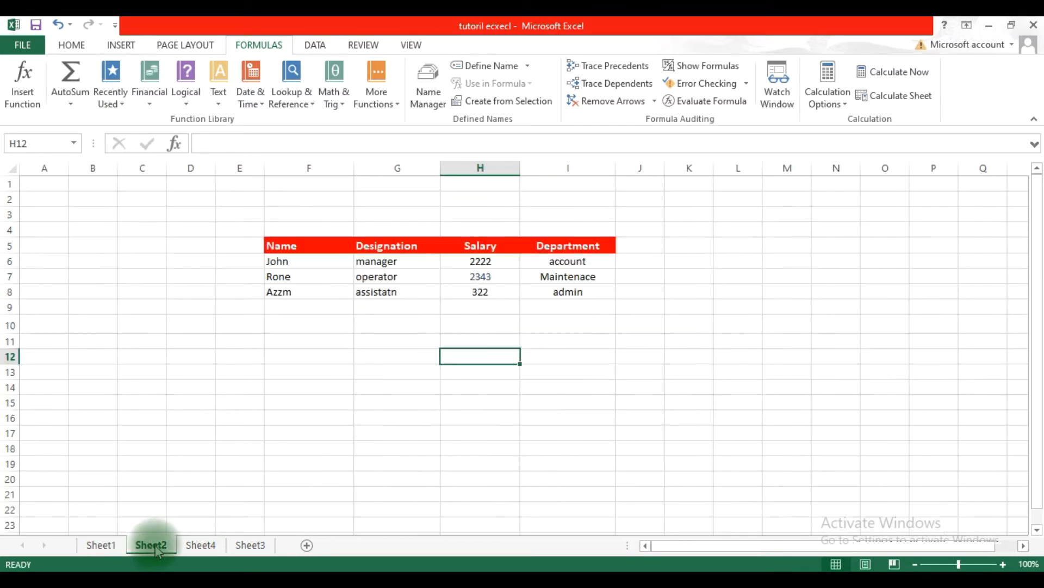
scroll(410, 398, down, 4)
scroll(416, 434, up, 4)
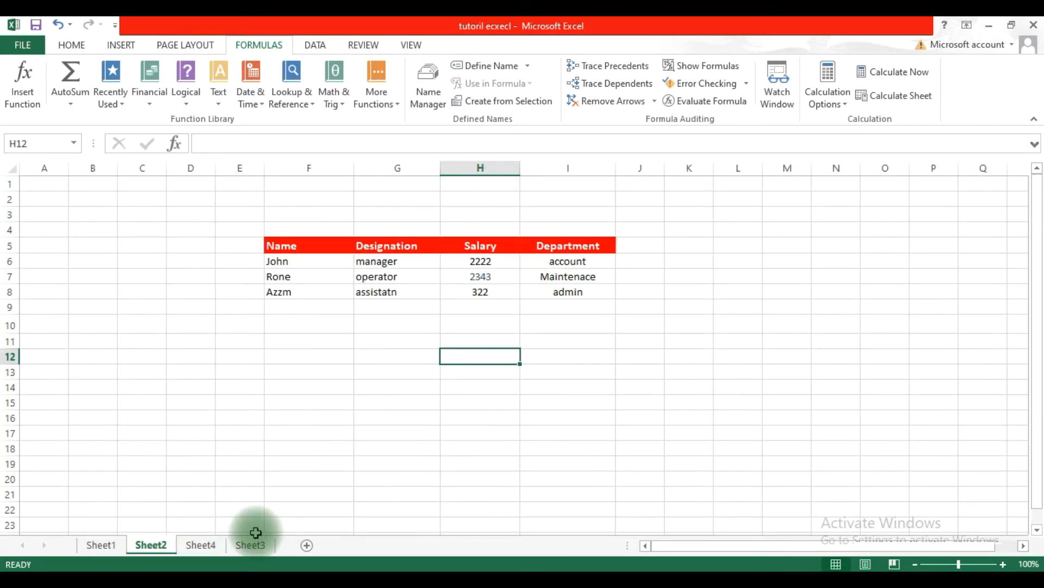
click(213, 547)
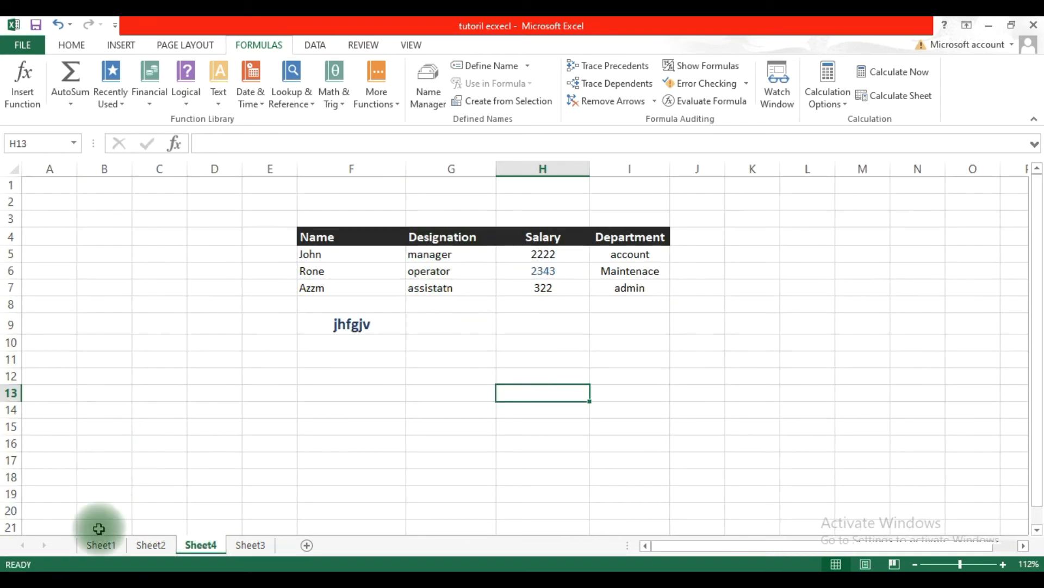
click(101, 545)
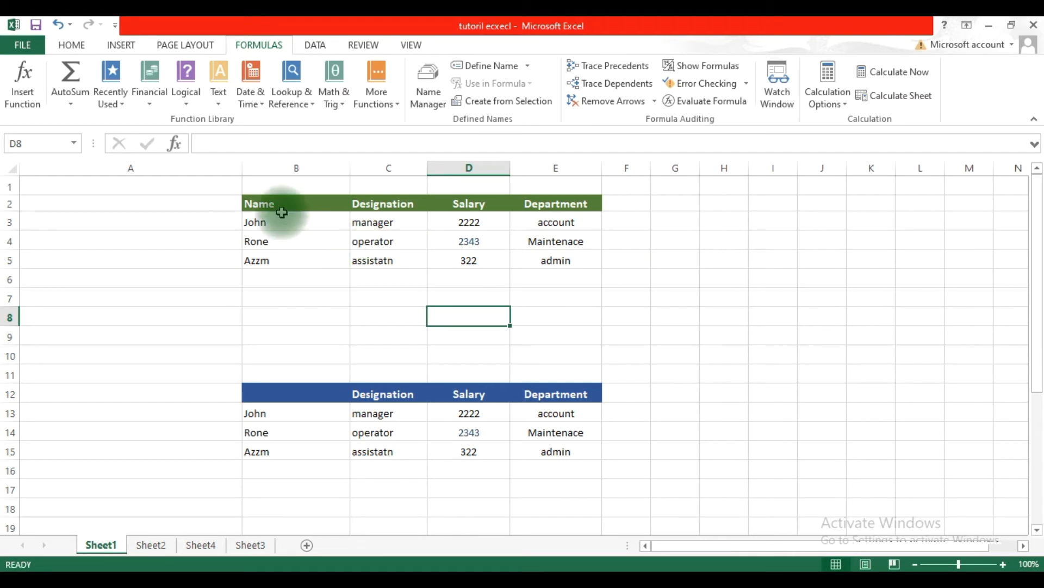
- Name the Name column of Sheet1's green-header table, cells B2:B5, as name1
drag(281, 203, 290, 250)
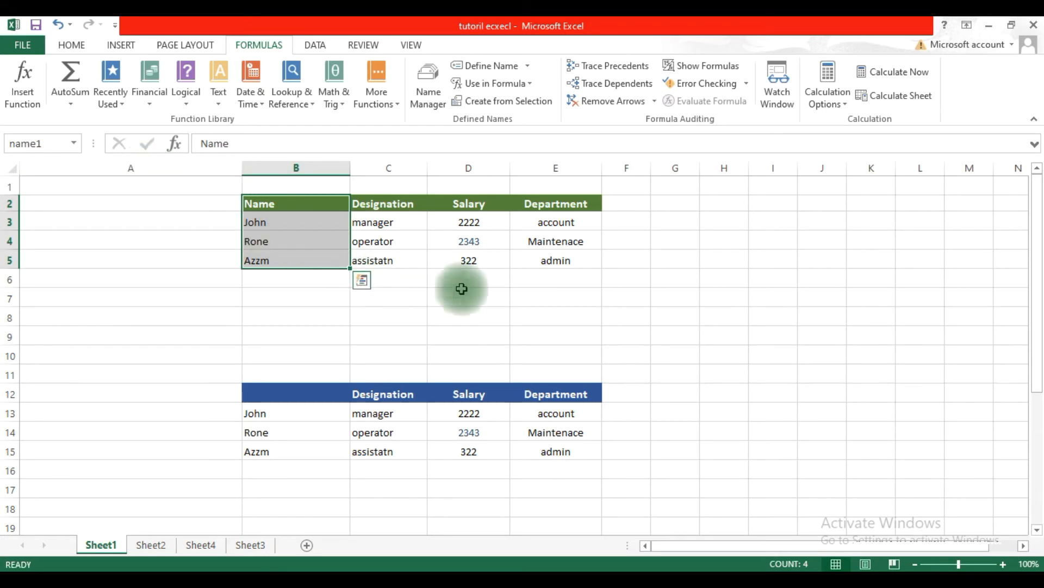
click(627, 296)
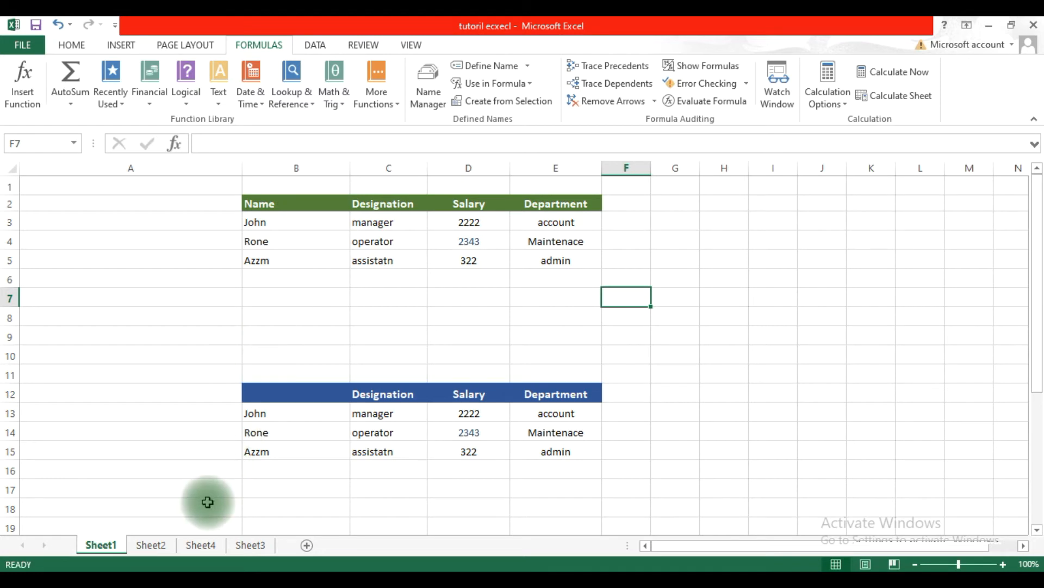
- On Sheet4, enter the sample text "ddgdfk" in cell G9 and "sdf" in cell H14
click(200, 546)
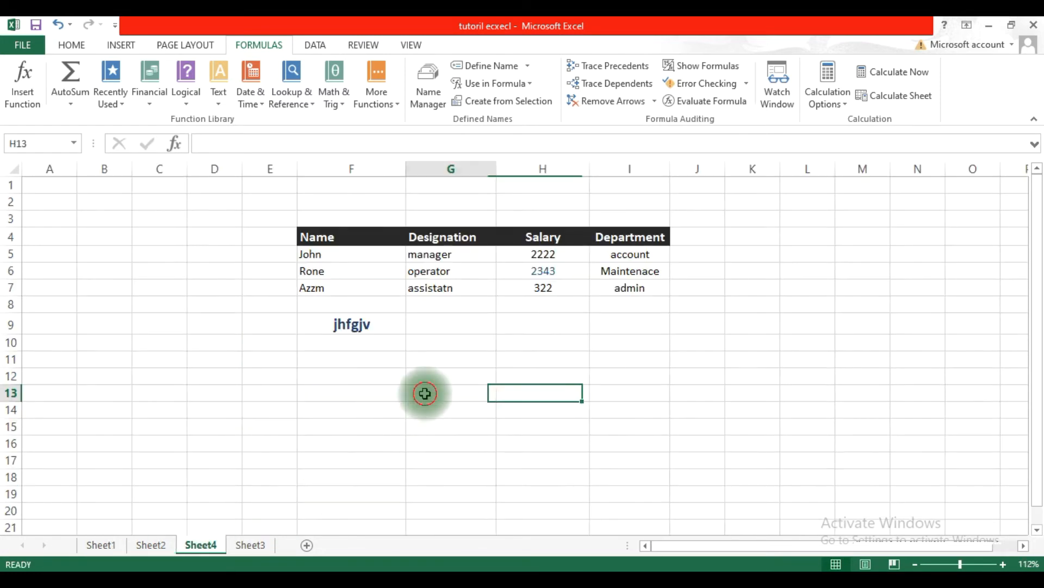
click(435, 324)
text(ddgdfk)
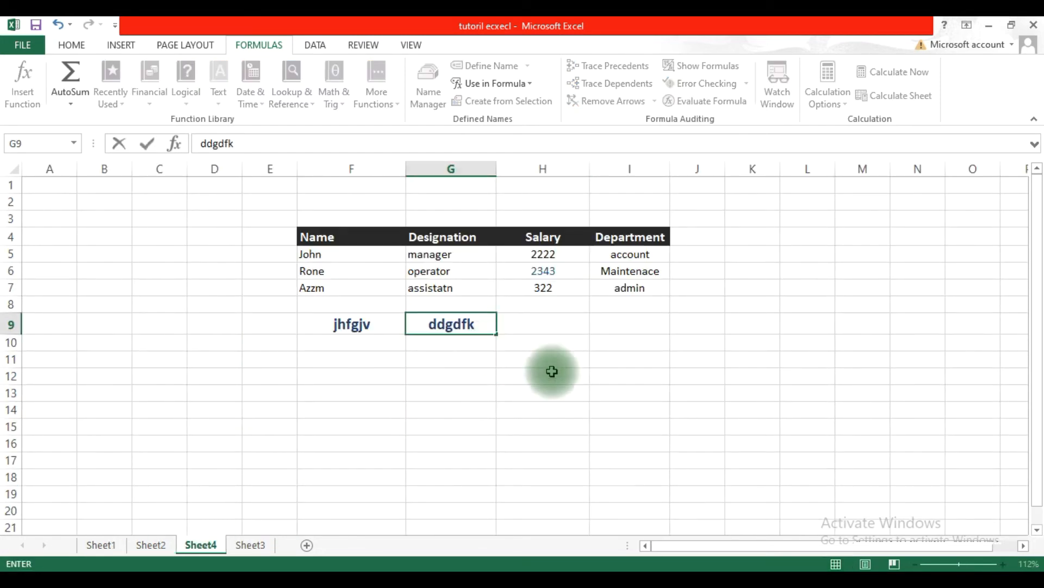
click(539, 410)
text(sdf)
click(430, 344)
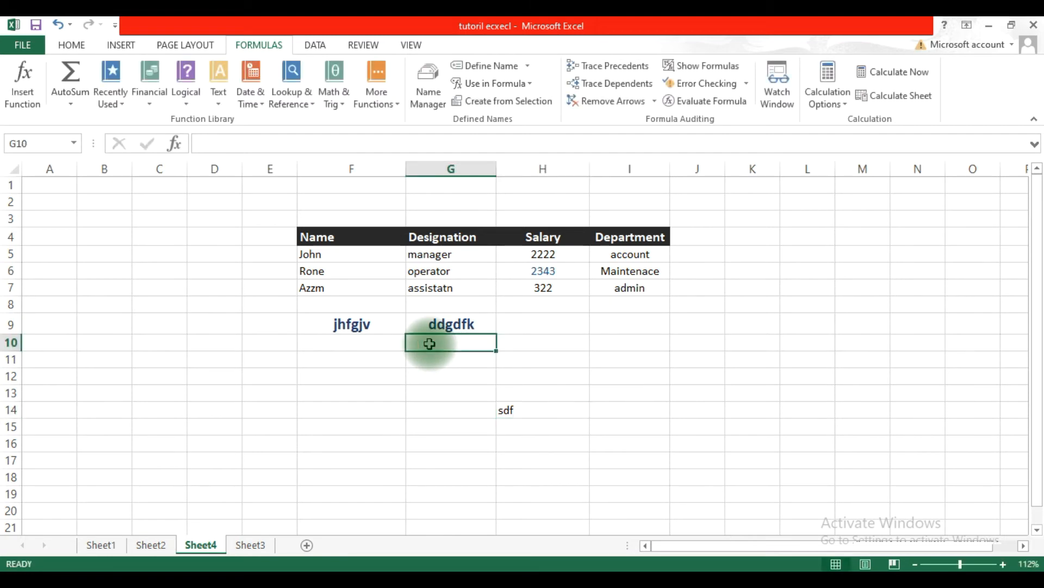
- Jump from Sheet4 to the named range name1
click(375, 389)
click(449, 372)
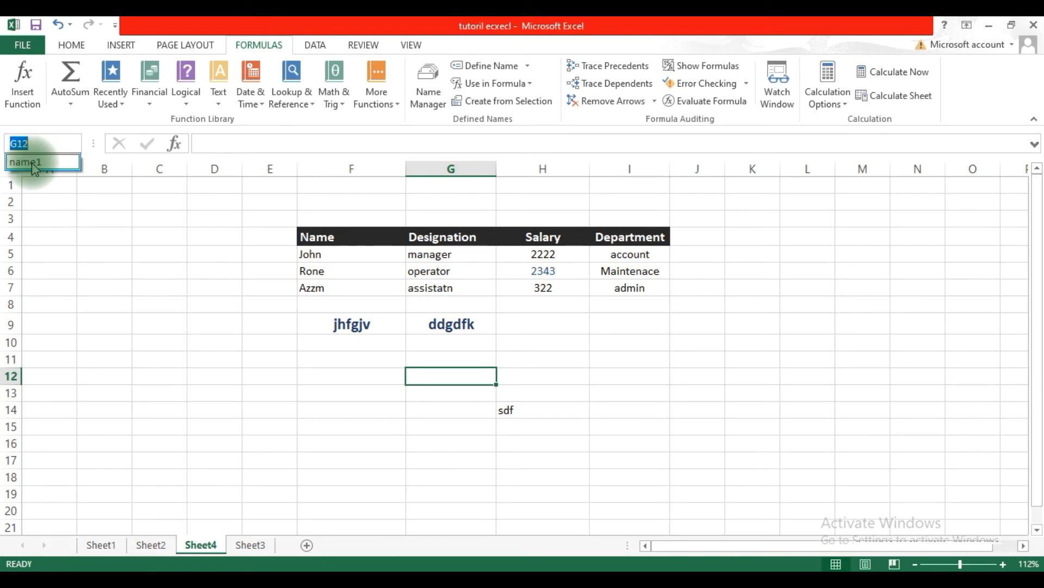
click(33, 165)
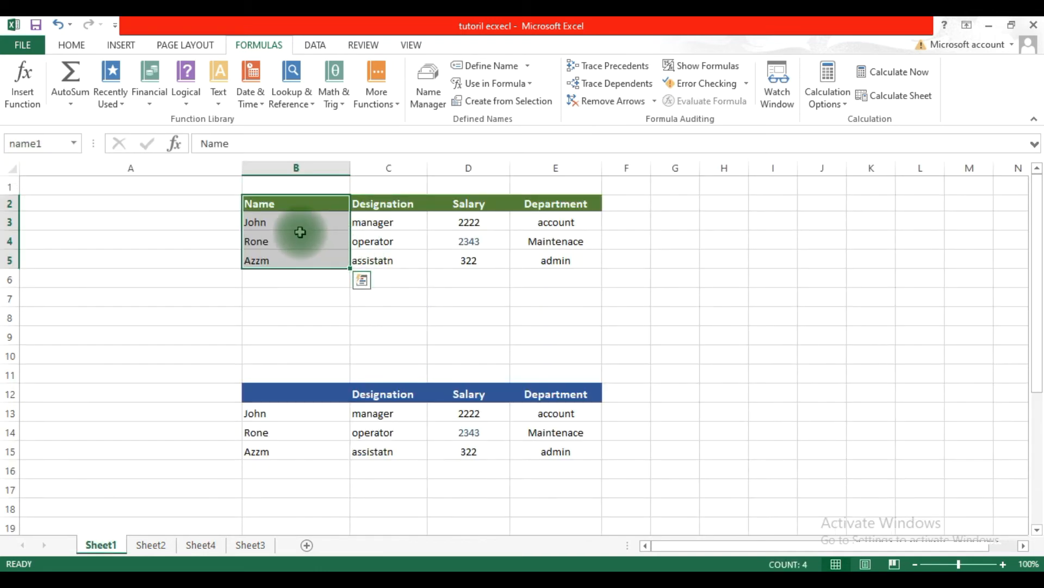
click(293, 299)
- Name the first column of Sheet1's blue-header table, cells B12:B15, as name2
scroll(338, 409, down, 2)
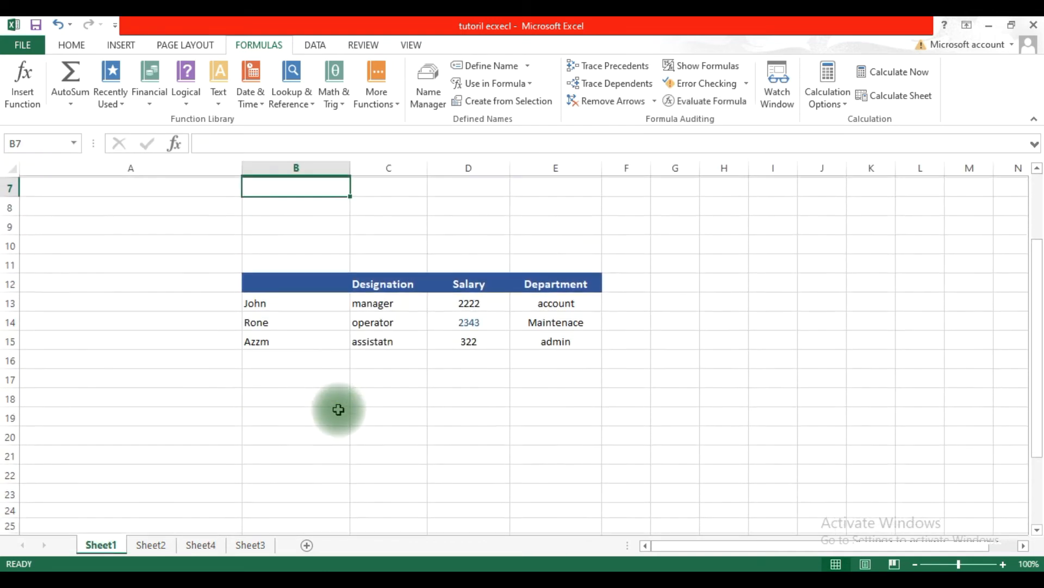
scroll(338, 409, down, 1)
drag(289, 235, 293, 280)
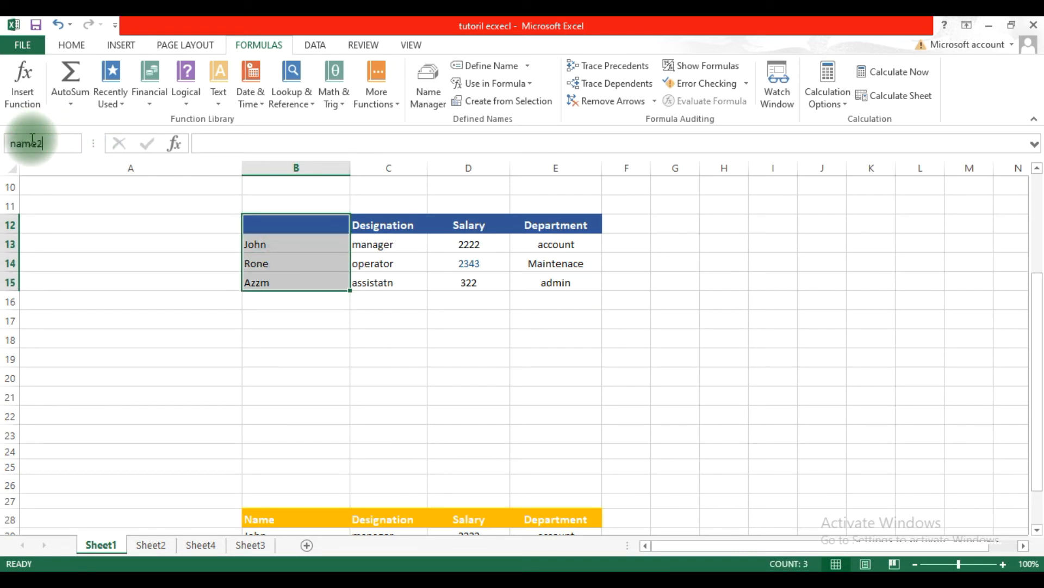
click(272, 320)
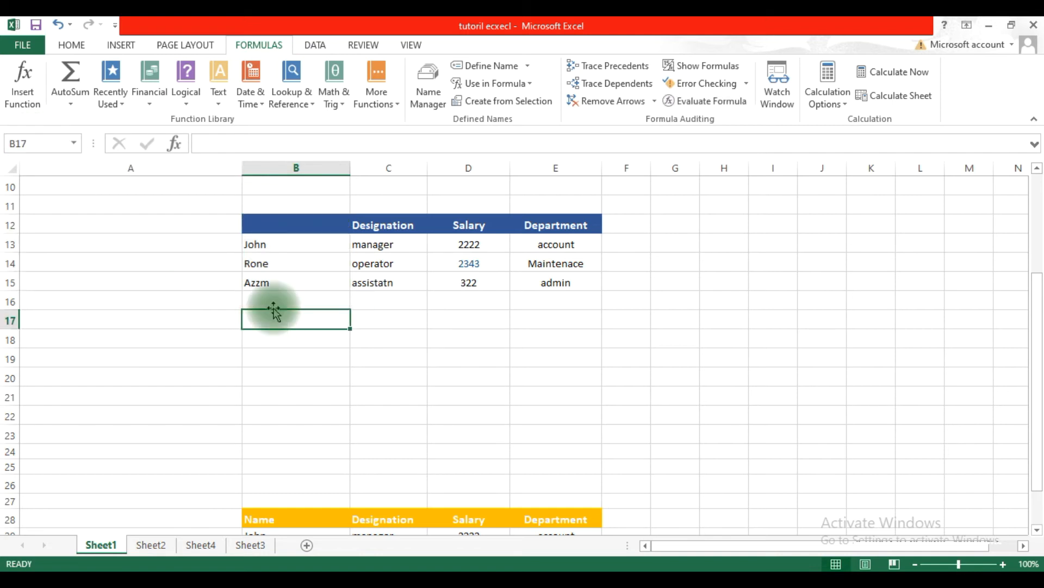
- Enter the sample text "glsdflsd" in cell C40 of Sheet1, below the yellow-header table
scroll(342, 397, down, 4)
click(343, 387)
click(397, 476)
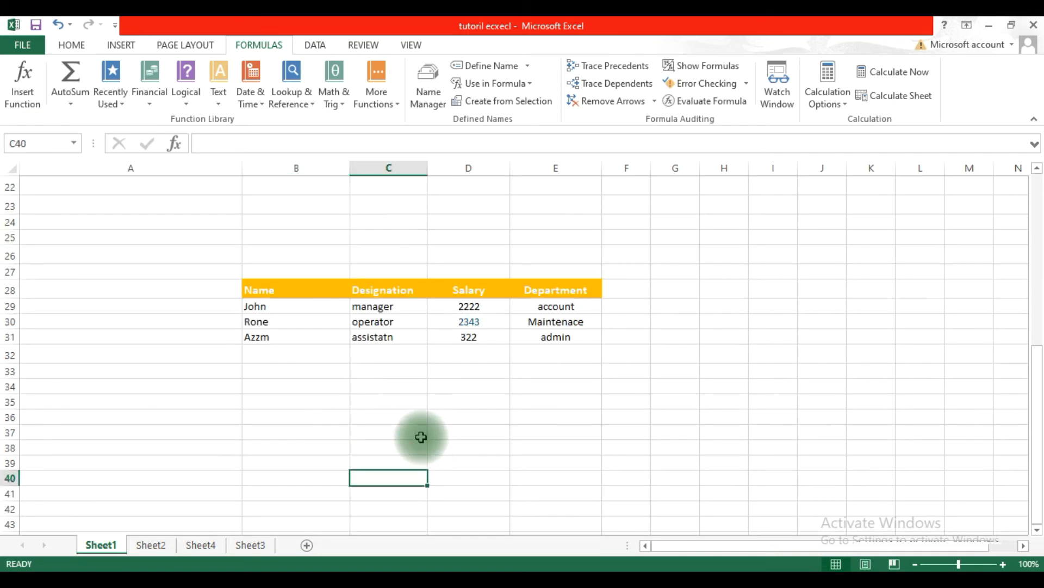
text(glsdflsd)
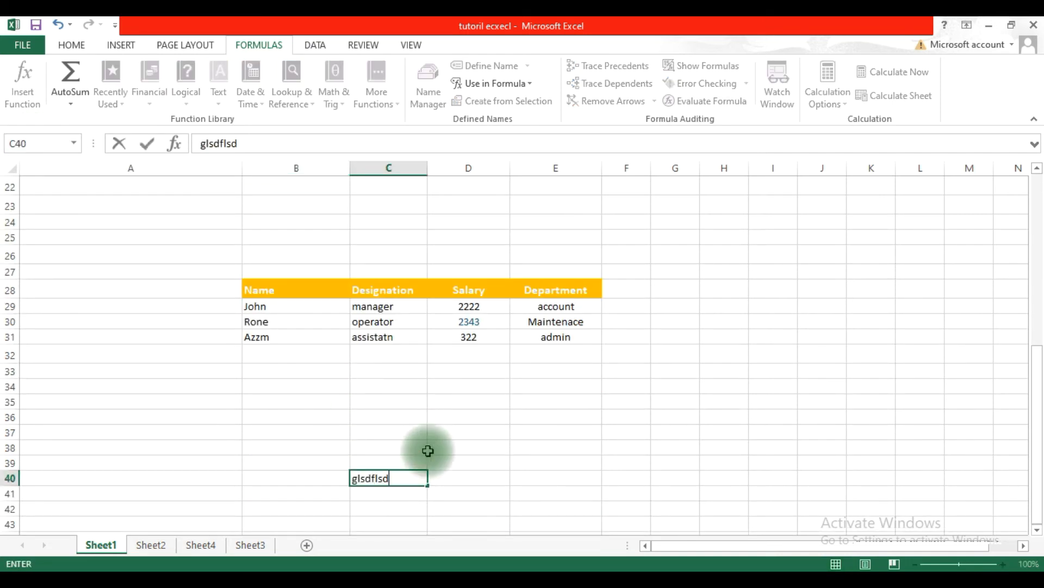
scroll(478, 459, up, 2)
scroll(477, 462, down, 2)
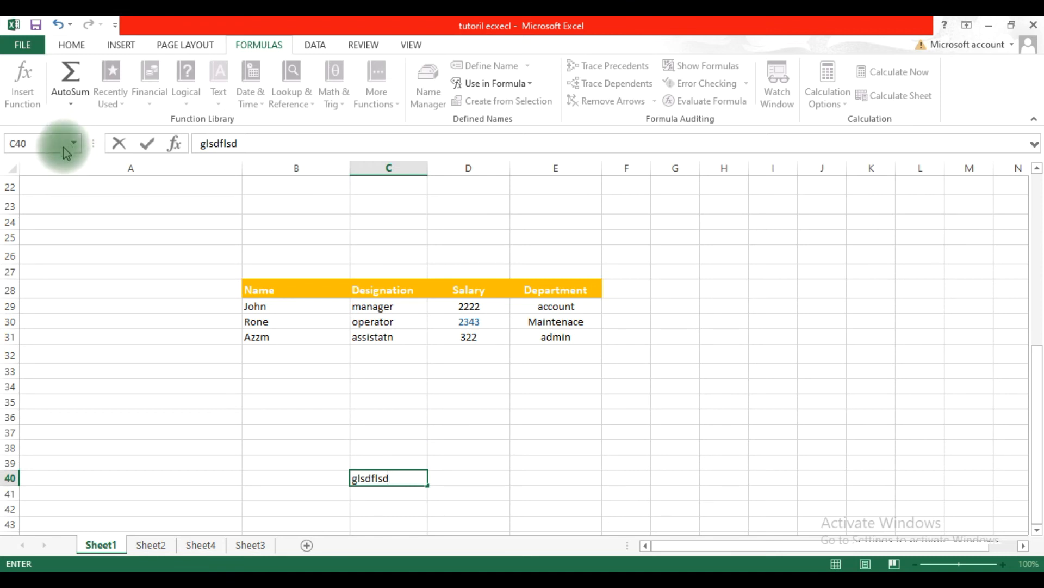
click(175, 368)
- Jump to the named range name2 from the lower part of Sheet1
click(78, 145)
click(32, 179)
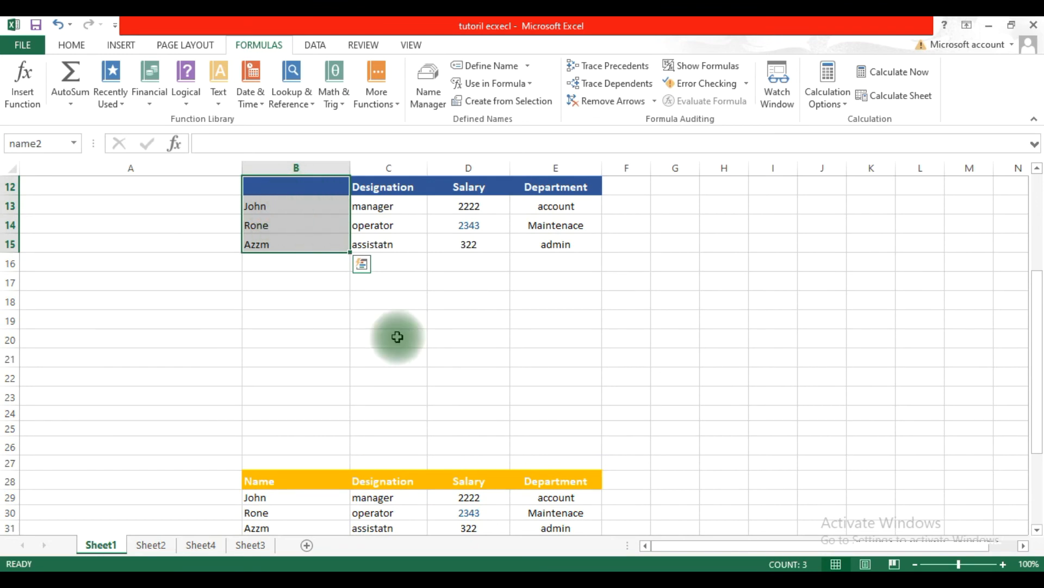
scroll(370, 392, down, 2)
- Name the Name column of Sheet4's black-header table, cells F4:F7, as name3
click(201, 545)
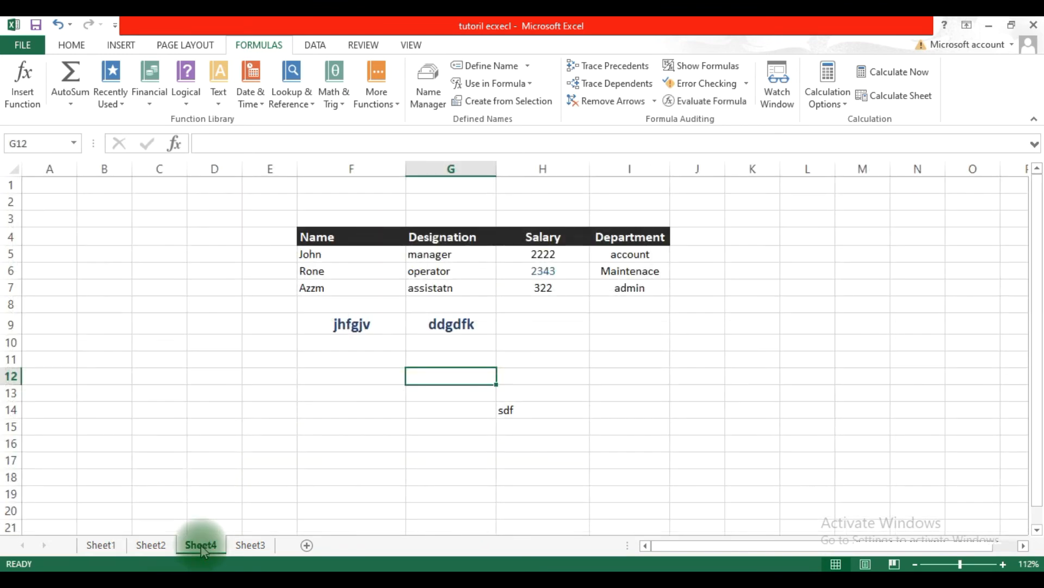
click(101, 545)
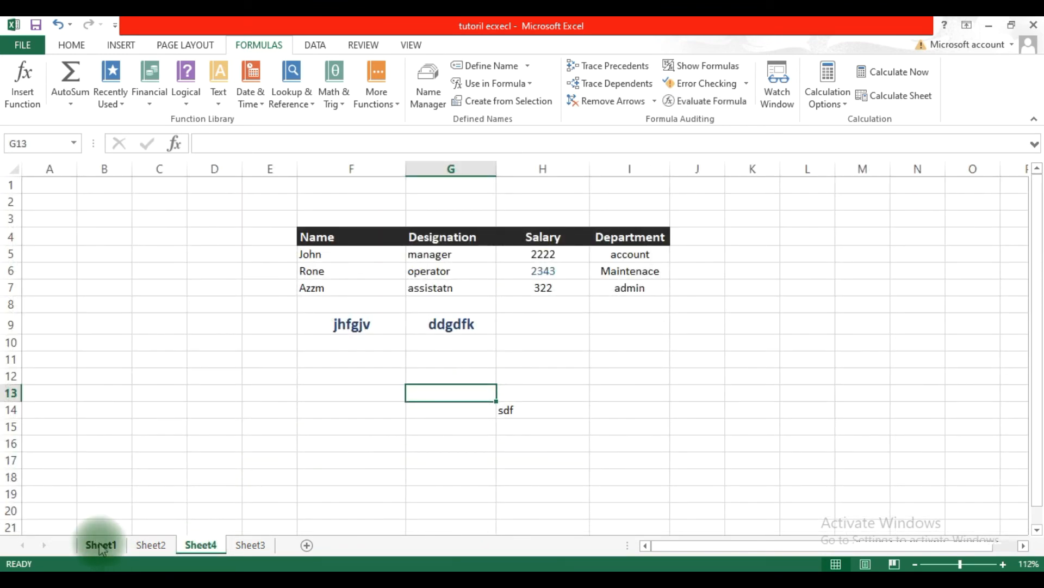
click(201, 546)
click(354, 392)
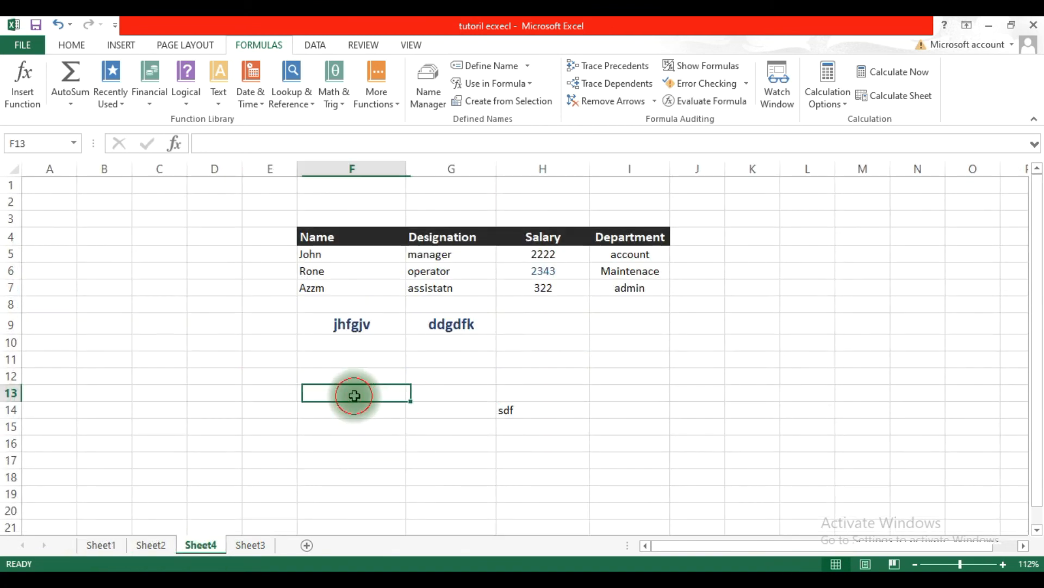
drag(340, 235, 354, 287)
click(76, 145)
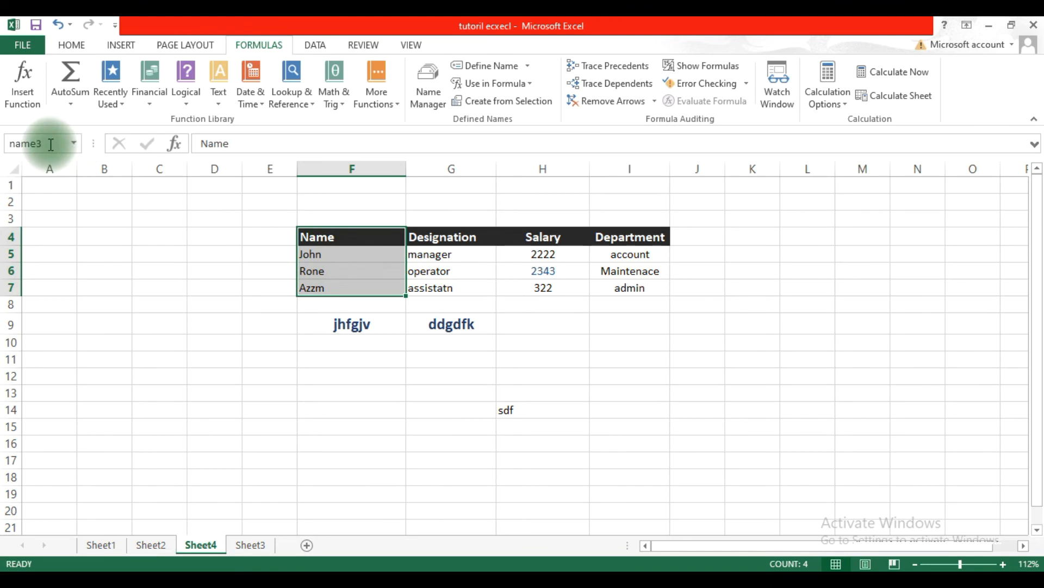
click(191, 359)
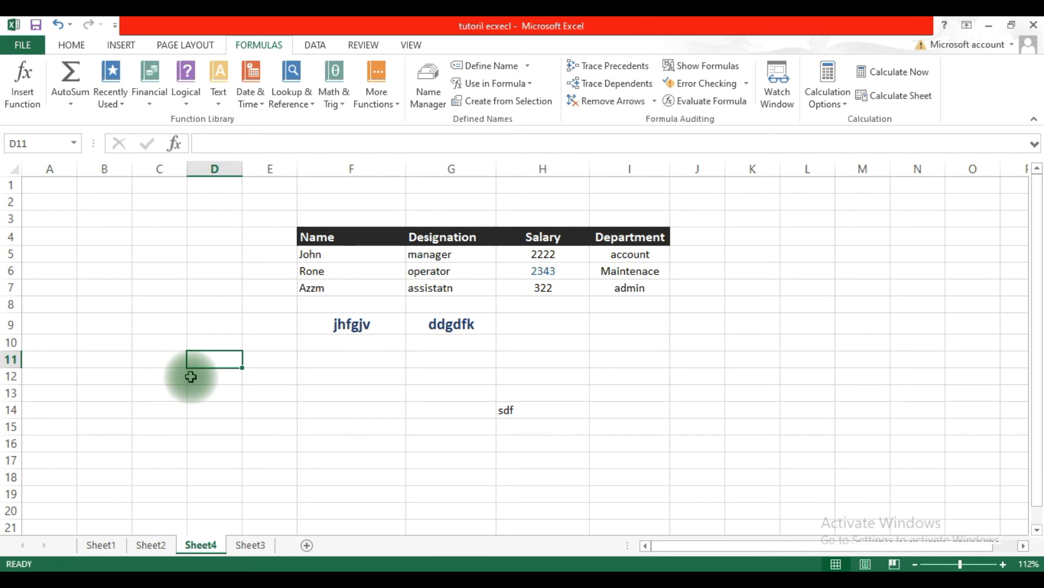
- From Sheet1, jump to the named range name3 on Sheet4, and return to Sheet1's green-header table
click(106, 545)
click(341, 244)
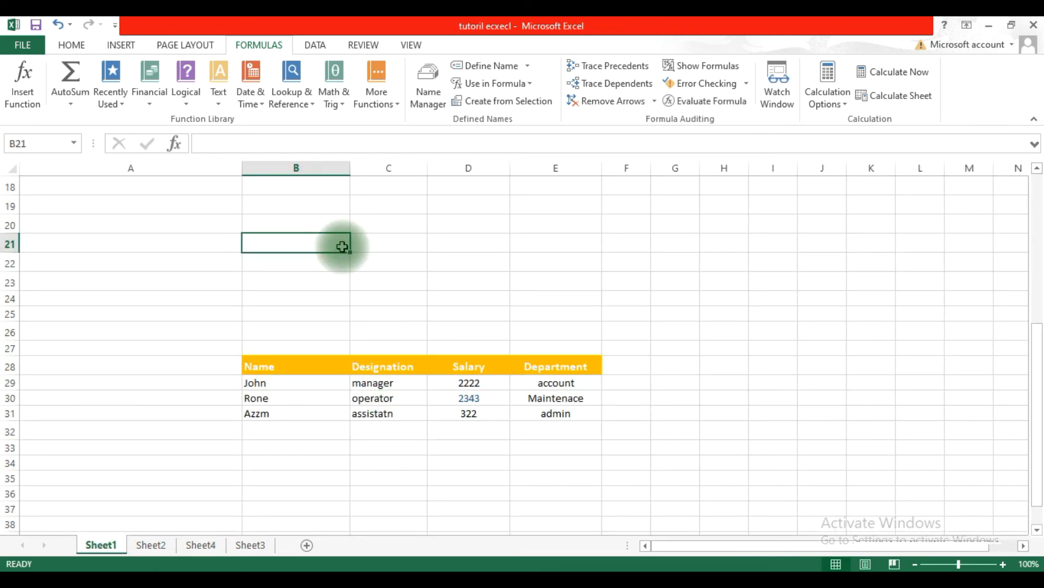
scroll(345, 289, up, 5)
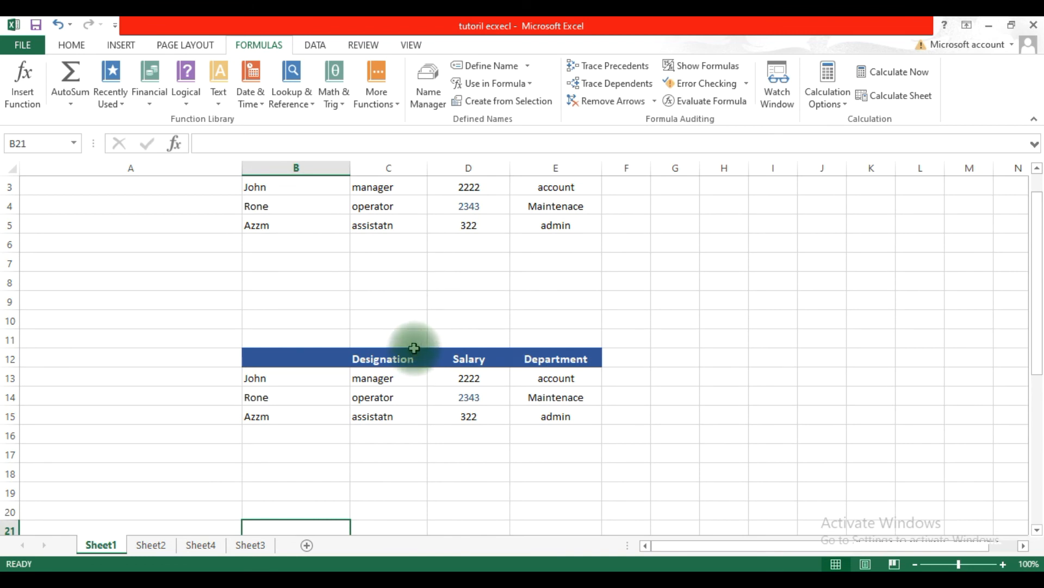
scroll(414, 349, down, 6)
scroll(418, 345, down, 4)
scroll(417, 346, up, 4)
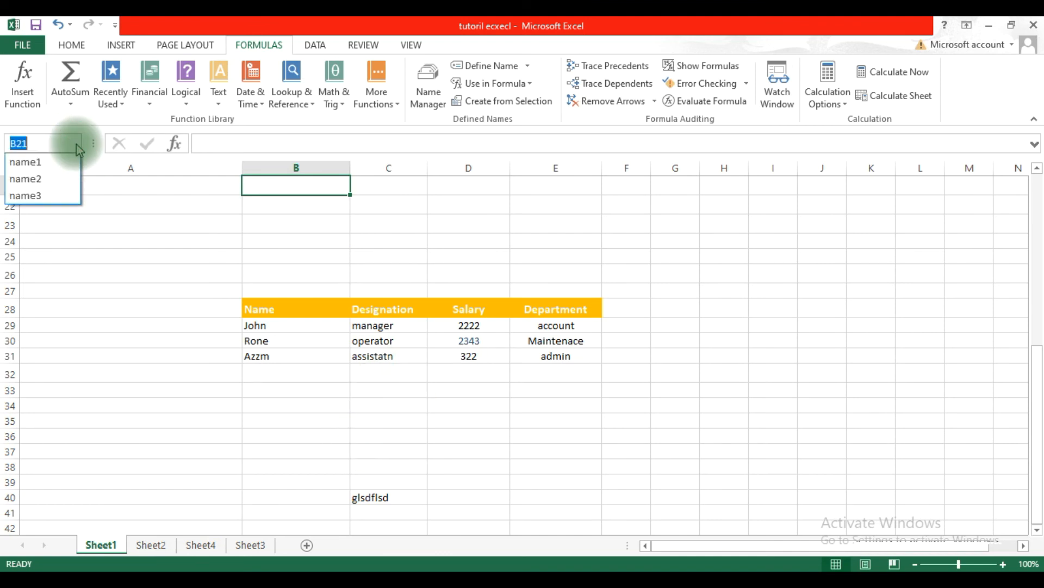
click(47, 196)
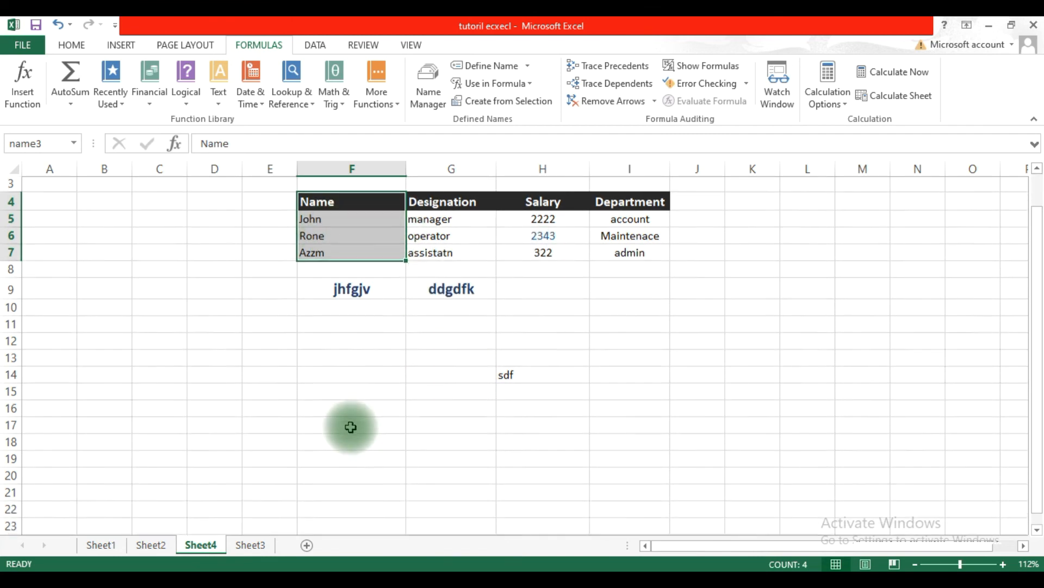
scroll(351, 429, down, 5)
scroll(350, 426, up, 5)
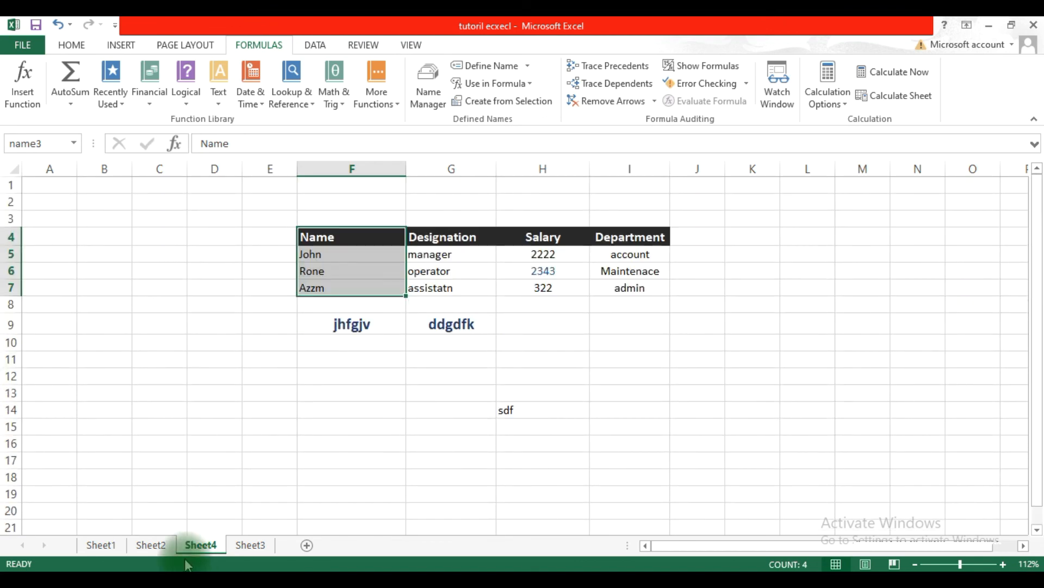
click(101, 544)
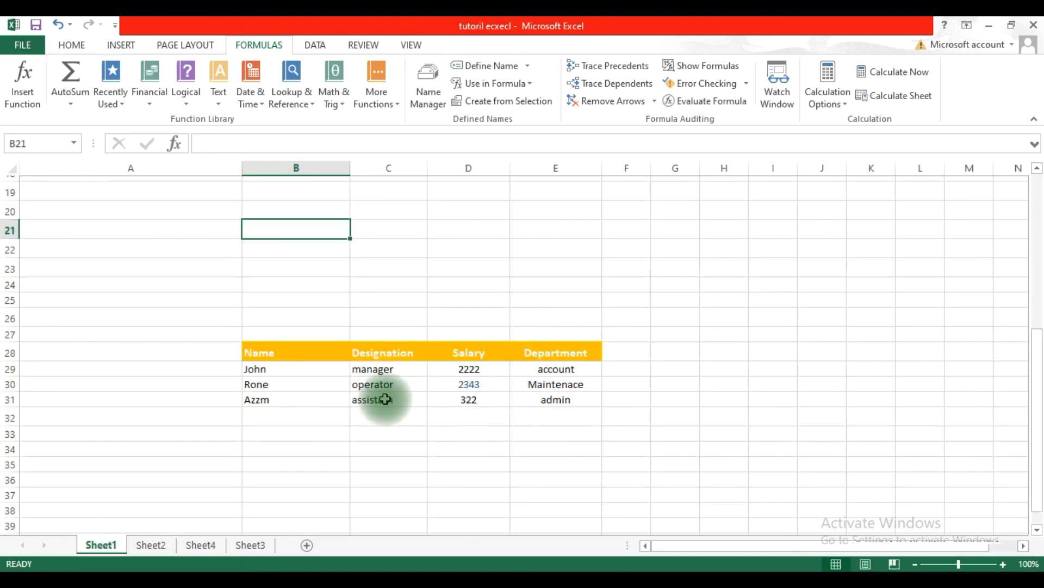
scroll(392, 335, up, 7)
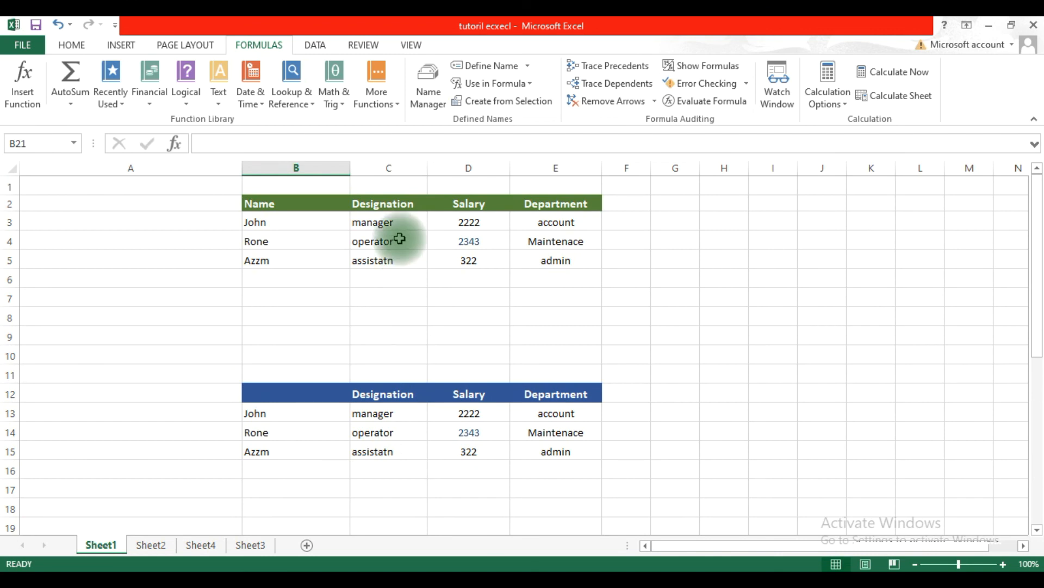